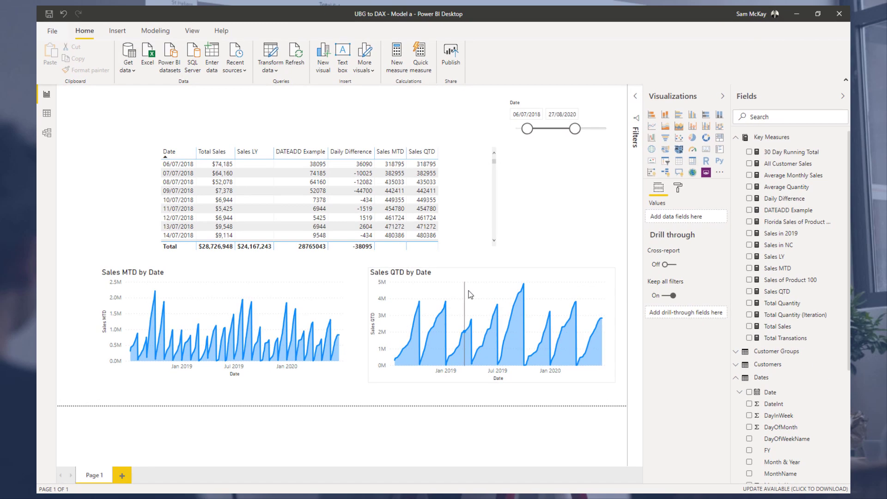
# Delete the Sales QTD chart and move the sales table down and left.
pyautogui.click(487, 278)
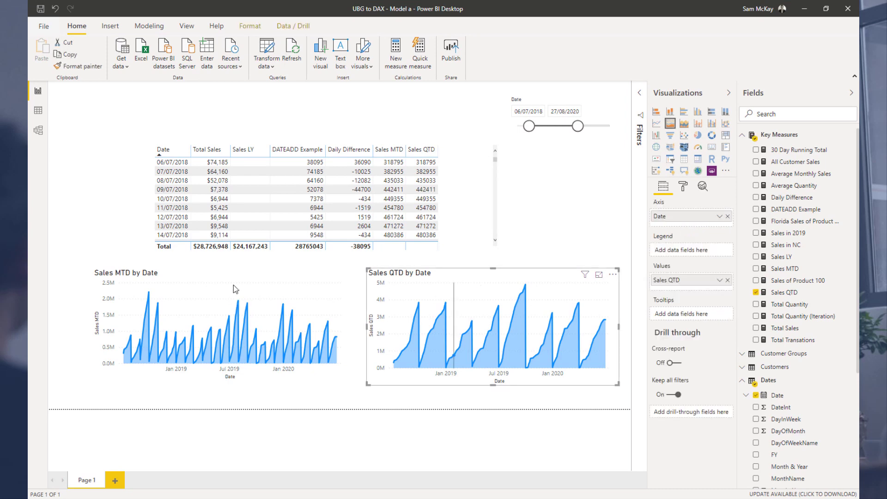
pyautogui.press('Delete')
pyautogui.press('Delete')
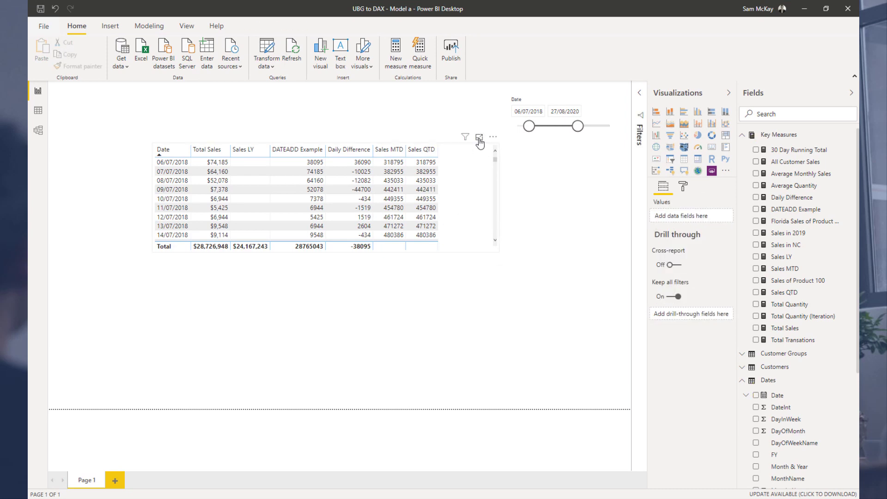
pyautogui.click(484, 148)
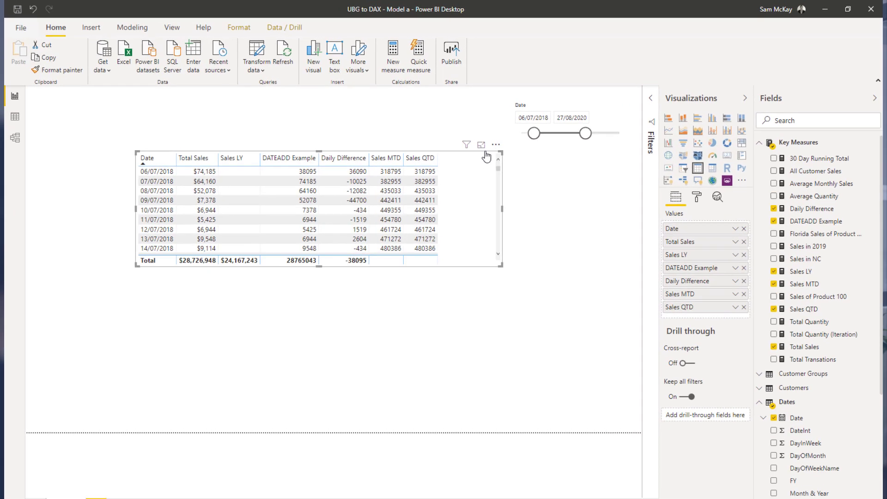
pyautogui.moveTo(497, 145); pyautogui.dragTo(426, 176)
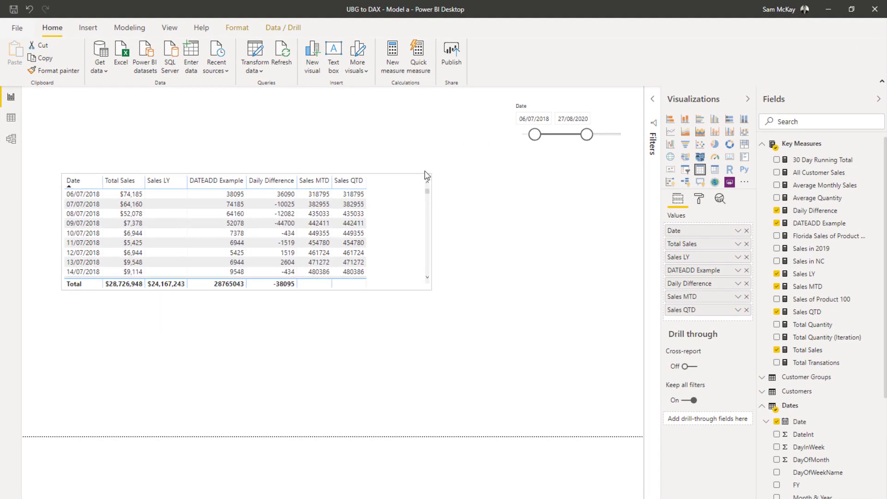
pyautogui.press('Escape')
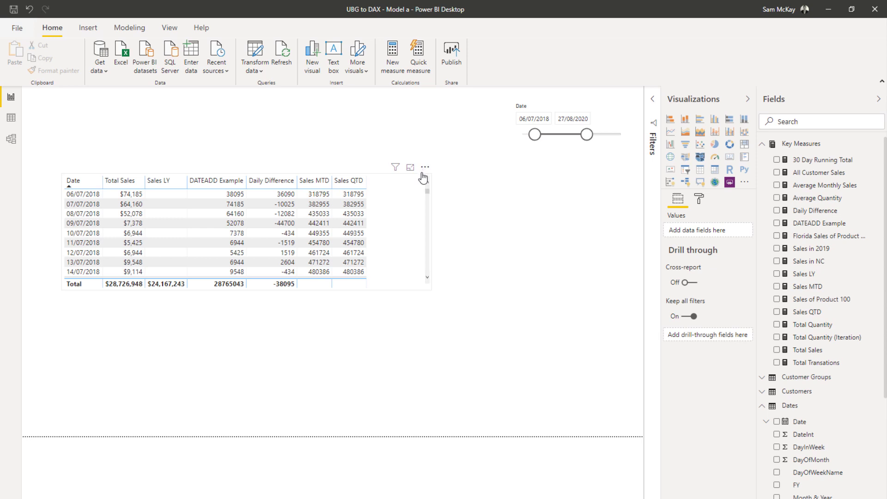
# Remove Sales QTD, Sales MTD, Daily Difference and DATEADD Example from the table and enlarge it.
pyautogui.click(401, 187)
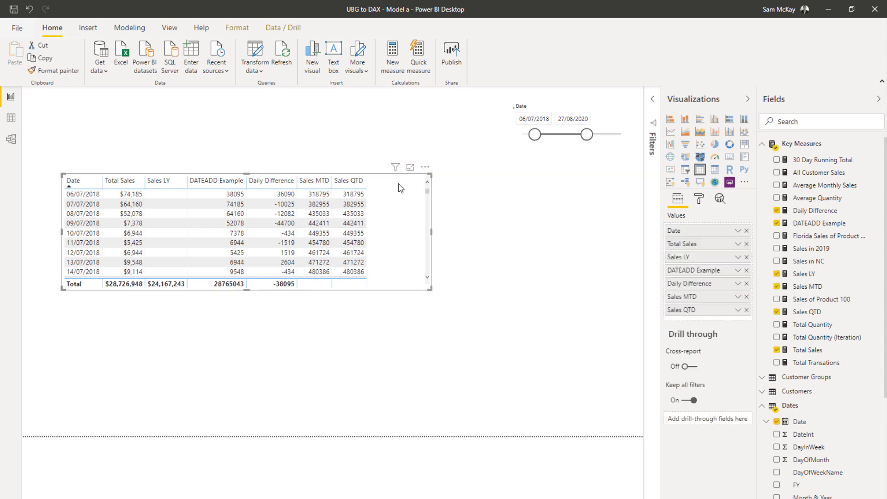
pyautogui.click(746, 310)
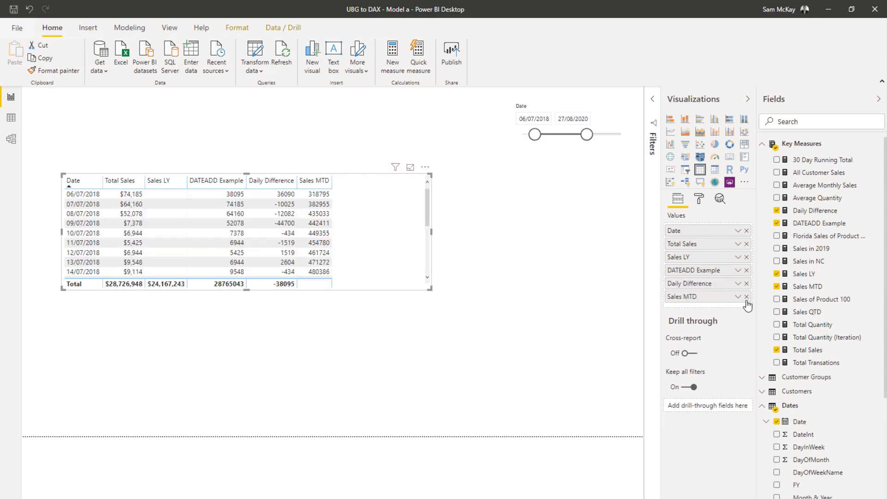
pyautogui.click(747, 297)
pyautogui.click(747, 283)
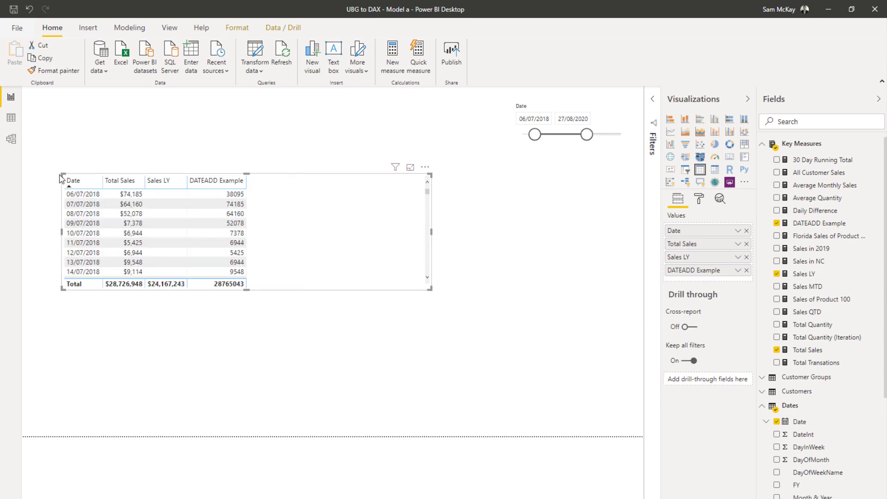
pyautogui.moveTo(60, 172); pyautogui.dragTo(70, 157)
pyautogui.click(747, 270)
pyautogui.moveTo(430, 291); pyautogui.dragTo(384, 412)
# Duplicate the table and turn the copy into a stacked column chart of Total Sales and Sales LY.
pyautogui.hotkey('ctrl', 'c')
pyautogui.hotkey('ctrl', 'v')
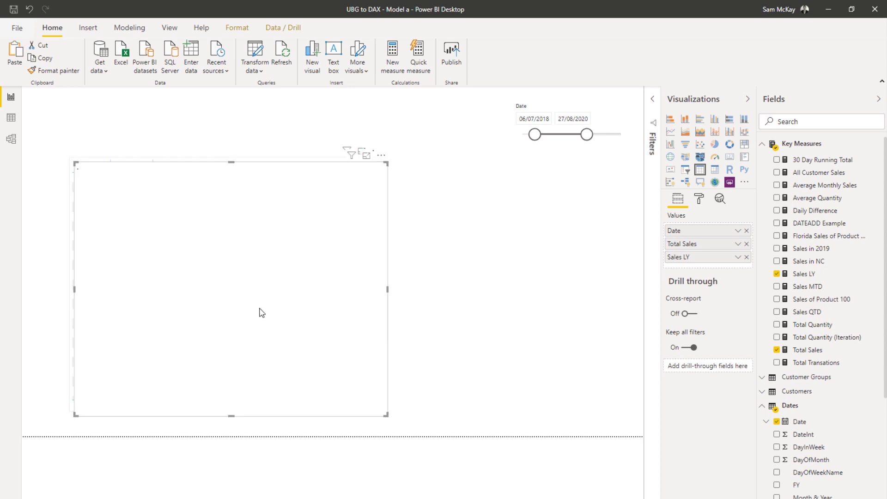
pyautogui.moveTo(258, 308); pyautogui.dragTo(514, 313)
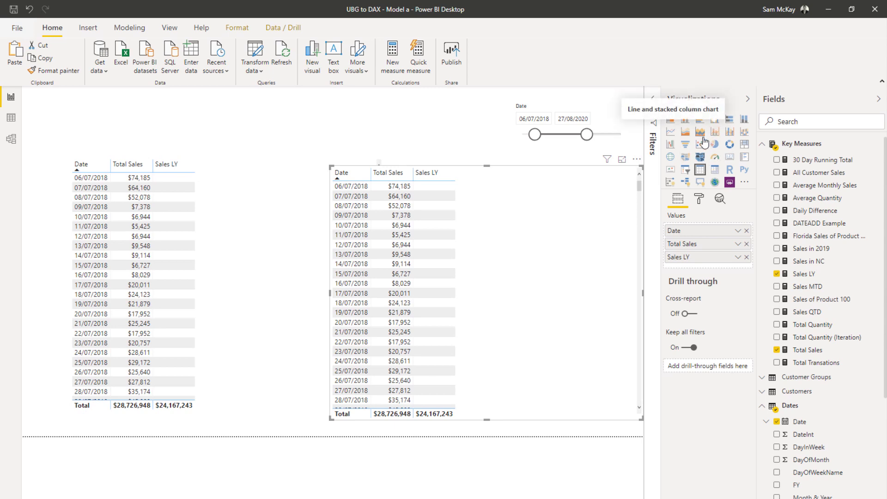
pyautogui.click(685, 119)
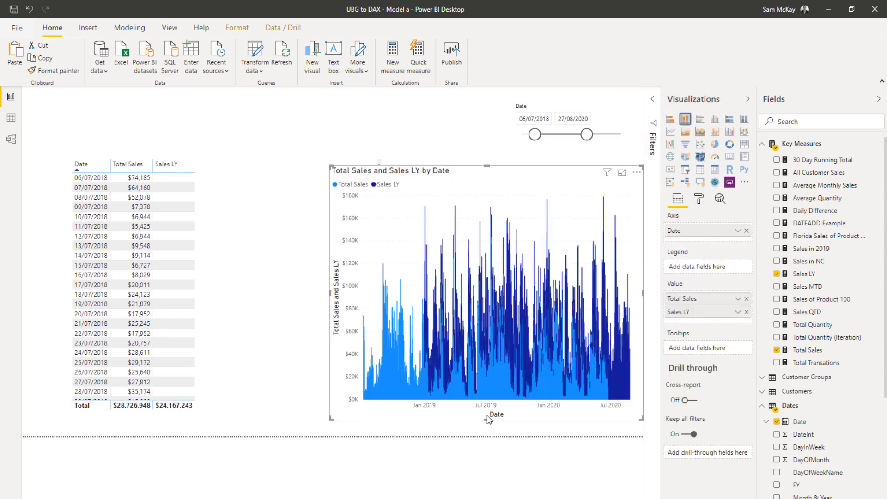
# Resize the chart beside the table and start the date slicer at 03/06/2019.
pyautogui.moveTo(332, 419); pyautogui.dragTo(339, 285)
pyautogui.click(381, 299)
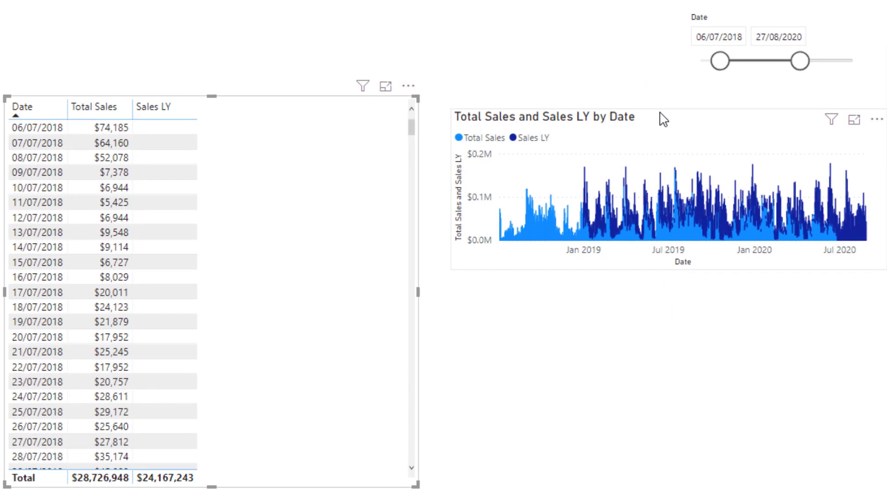
pyautogui.moveTo(496, 170)
pyautogui.mouseDown()
pyautogui.moveTo(487, 168)
pyautogui.moveTo(500, 167)
pyautogui.mouseUp()
pyautogui.moveTo(669, 113); pyautogui.dragTo(786, 73)
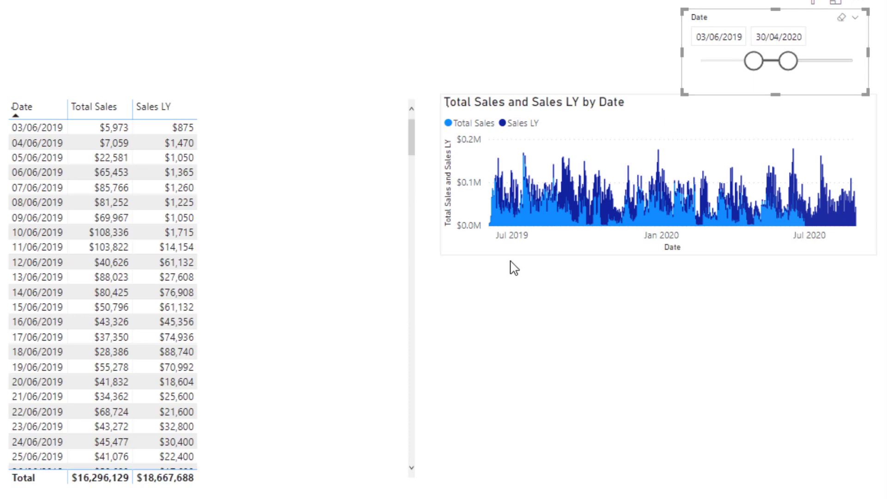
# Shrink the sales table slightly beside the chart and highlight the first Sales LY value, $875.
pyautogui.click(452, 252)
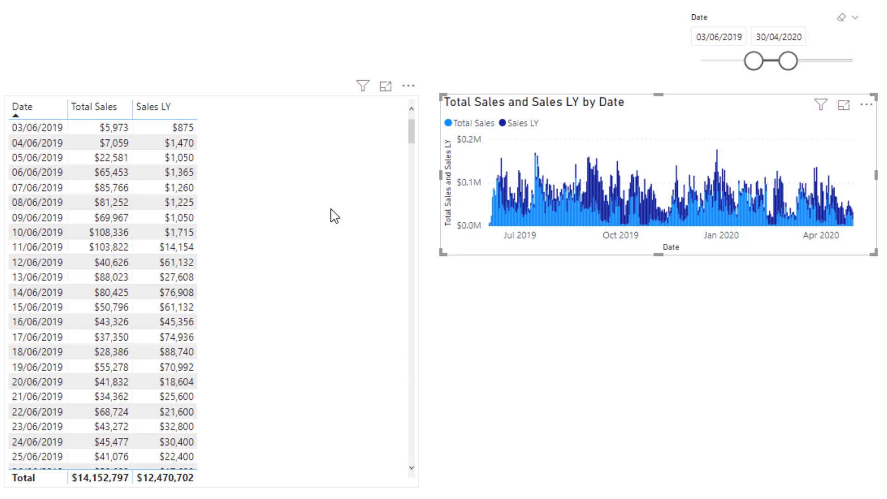
pyautogui.click(392, 476)
pyautogui.moveTo(413, 485); pyautogui.dragTo(408, 484)
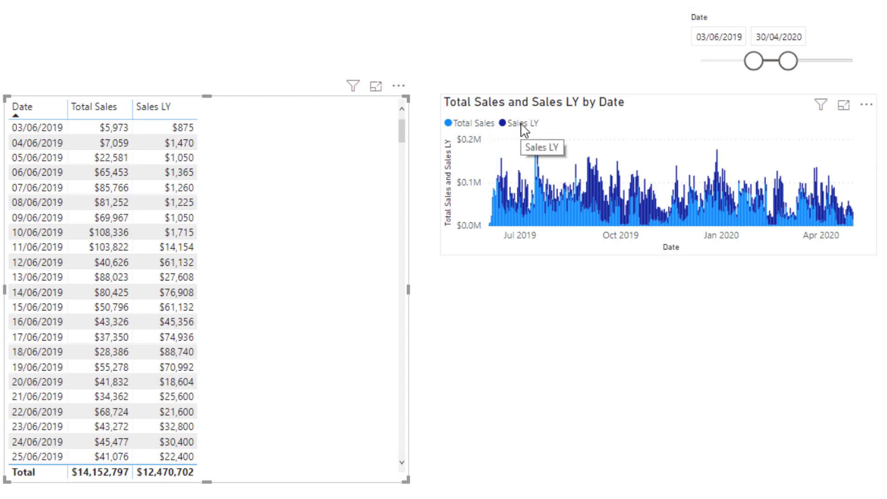
pyautogui.click(147, 124)
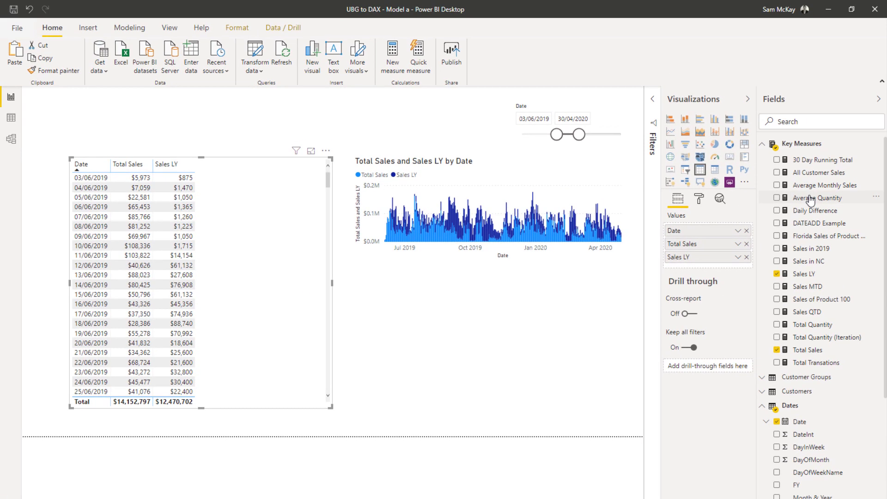
# Start a new measure 'Cumulative Sales = CALCULATE([Total Sales],' in the formula bar.
pyautogui.click(810, 199)
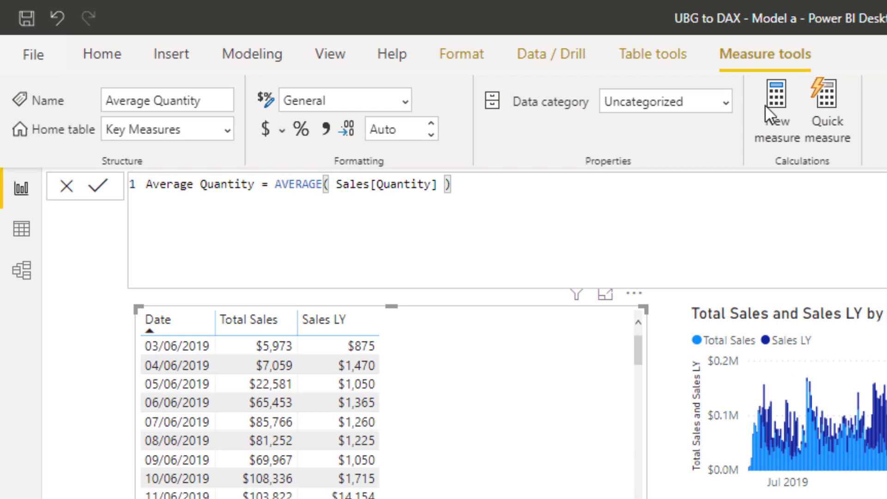
pyautogui.click(764, 105)
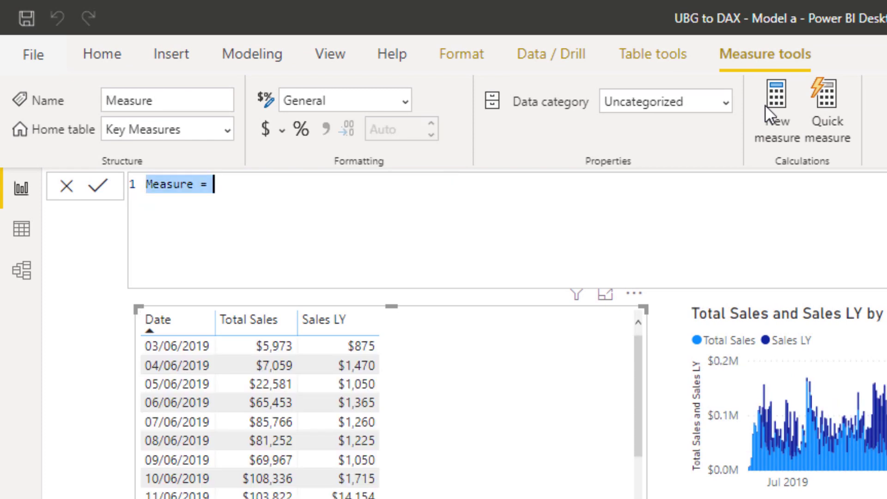
pyautogui.write('Cumulative Sales =')
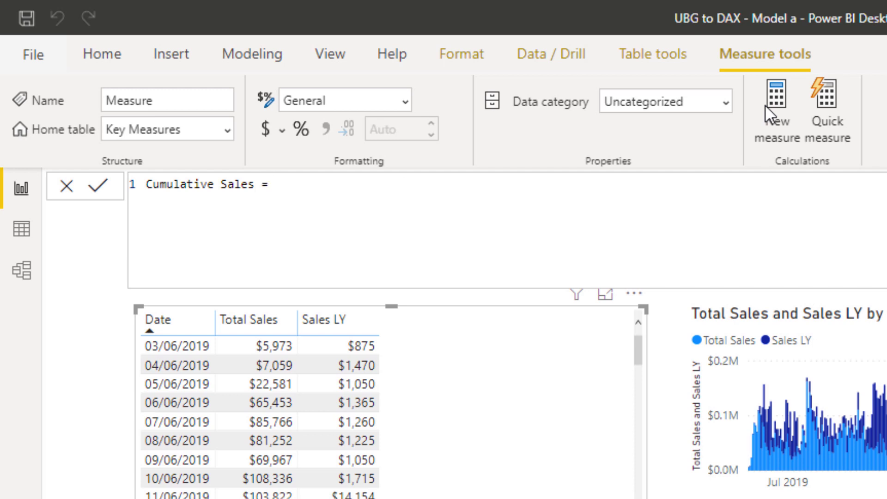
pyautogui.hotkey('shift', 'Return')
pyautogui.write('CAL')
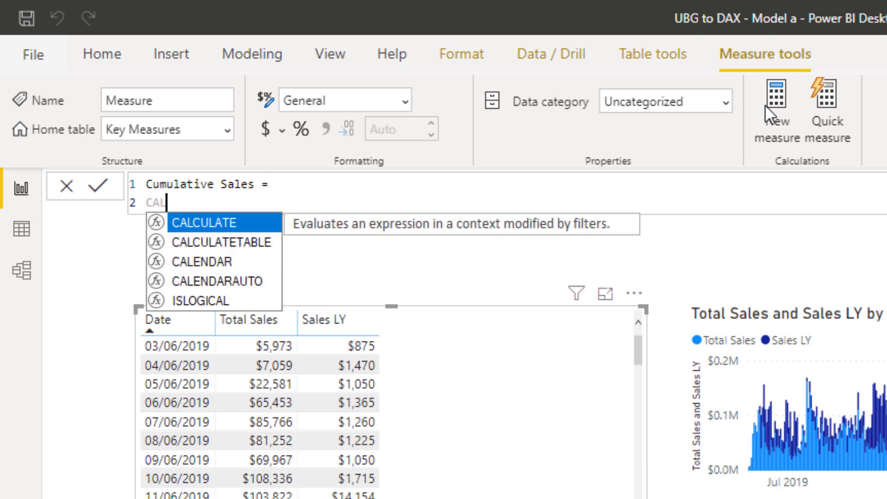
pyautogui.press('Tab')
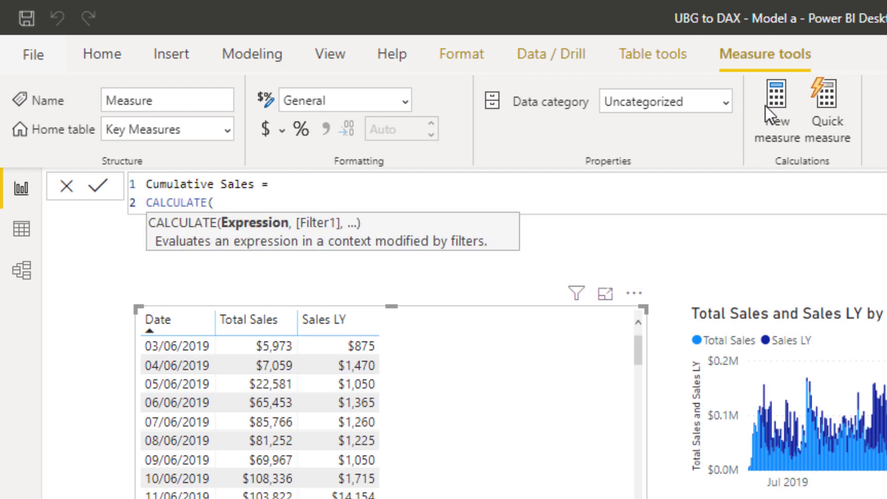
pyautogui.write('Tota')
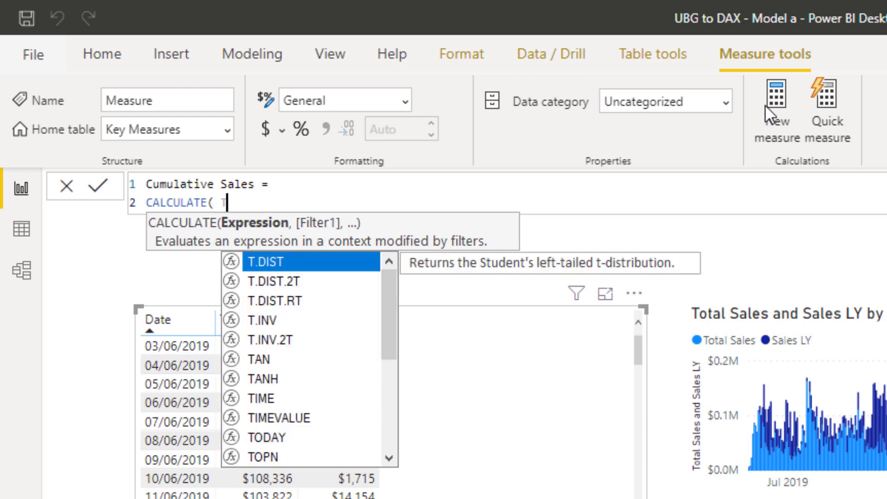
pyautogui.press('Down')
pyautogui.press('Down')
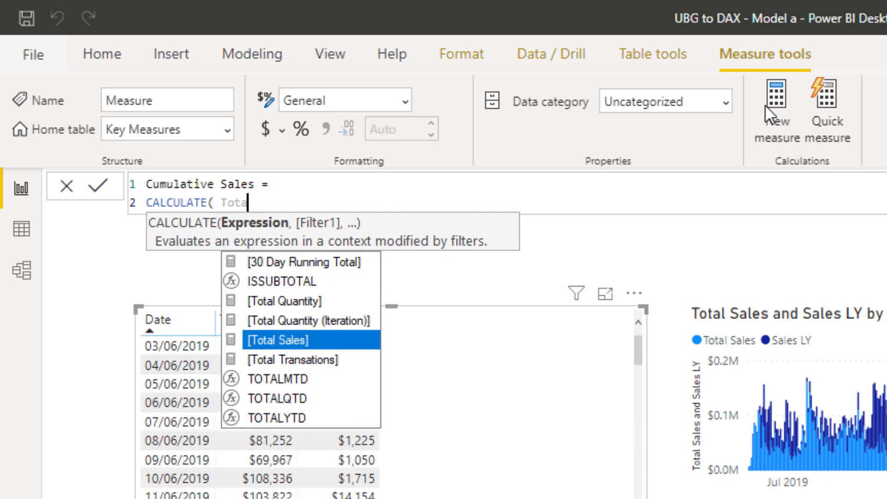
pyautogui.press('Tab')
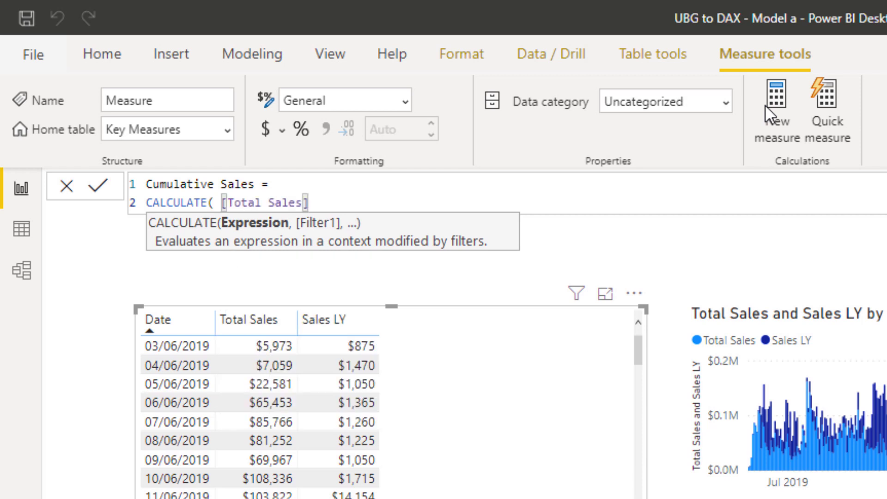
pyautogui.write(',')
pyautogui.press('Escape')
pyautogui.hotkey('shift', 'Return')
pyautogui.press('Escape')
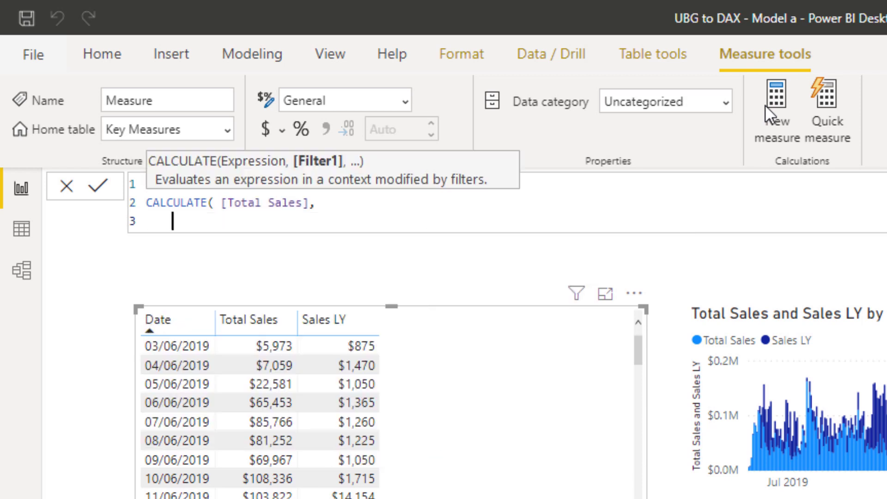
# Add the filter FILTER(ALLSELECTED(Dates), Dates[Date] <= MAX(Dates[Date])) and close the brackets.
pyautogui.write('FILTER(')
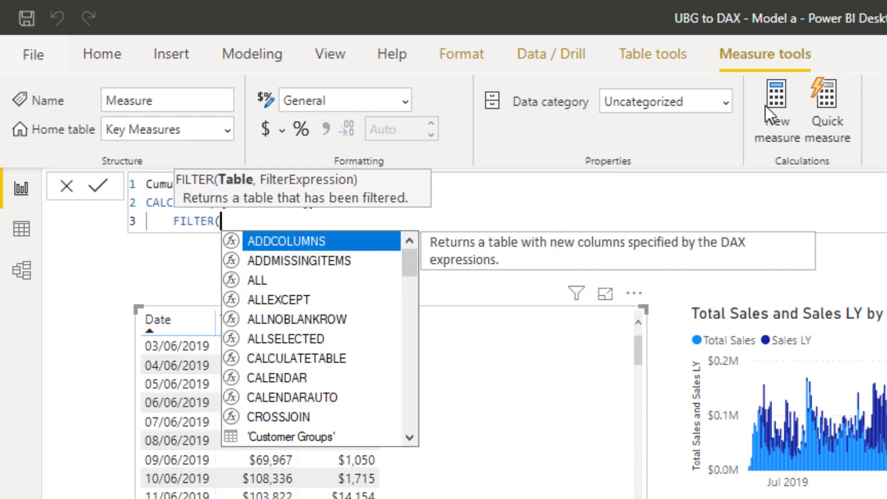
pyautogui.write(' ALLSE')
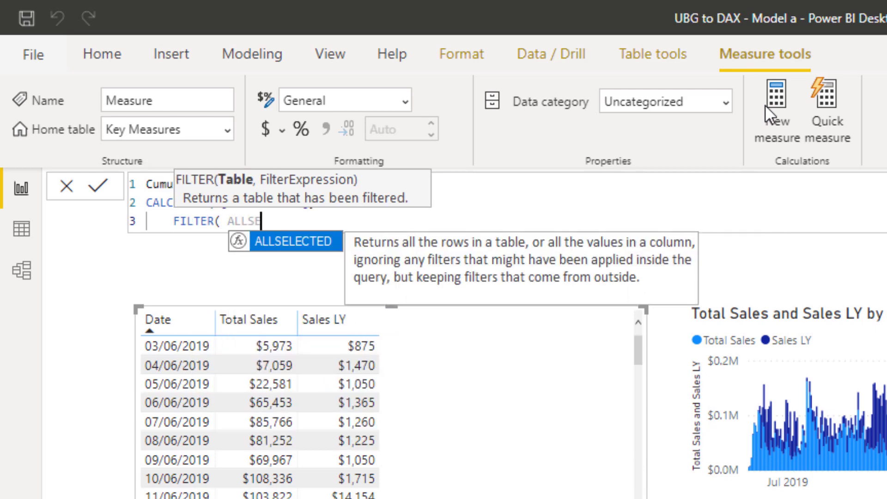
pyautogui.press('Tab')
pyautogui.write('D')
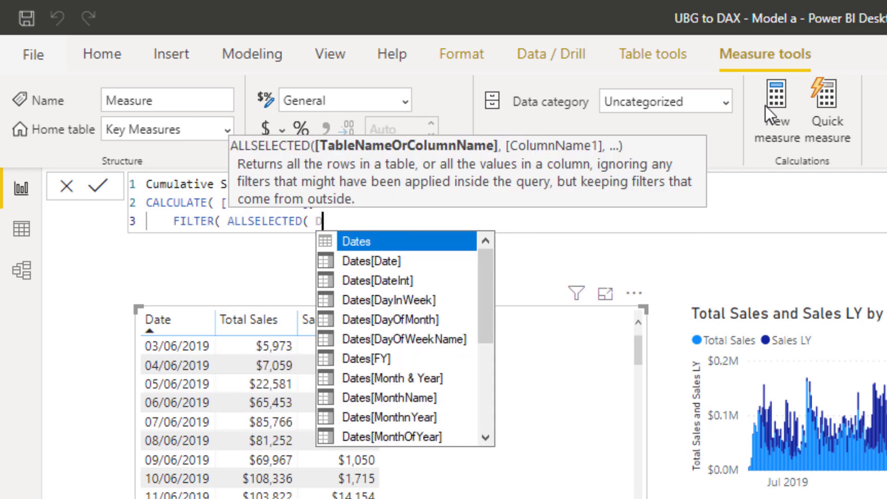
pyautogui.write('a')
pyautogui.press('Tab')
pyautogui.write('),')
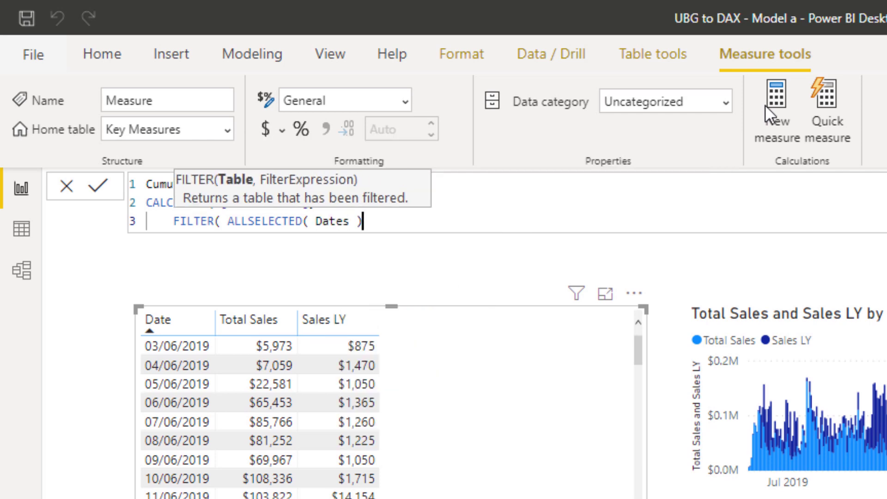
pyautogui.press('Return')
pyautogui.press('Tab')
pyautogui.write('Date')
pyautogui.press('Down')
pyautogui.press('Tab')
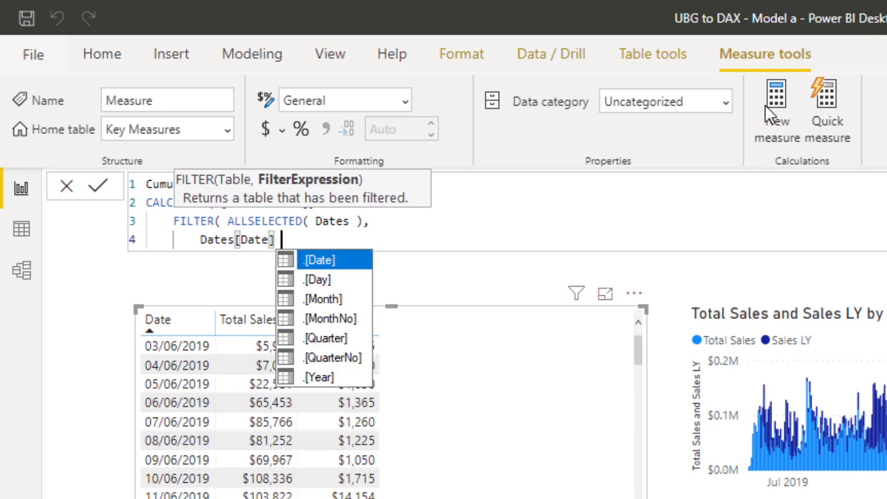
pyautogui.write(',')
pyautogui.press('BackSpace')
pyautogui.write('<= MAX( Date')
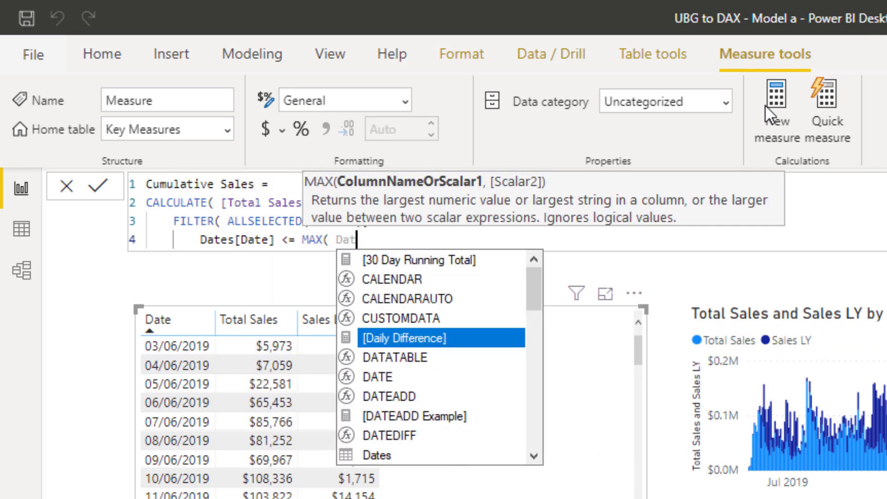
pyautogui.press('Down')
pyautogui.press('Down')
pyautogui.press('Down')
pyautogui.write('s[Date] ) )')
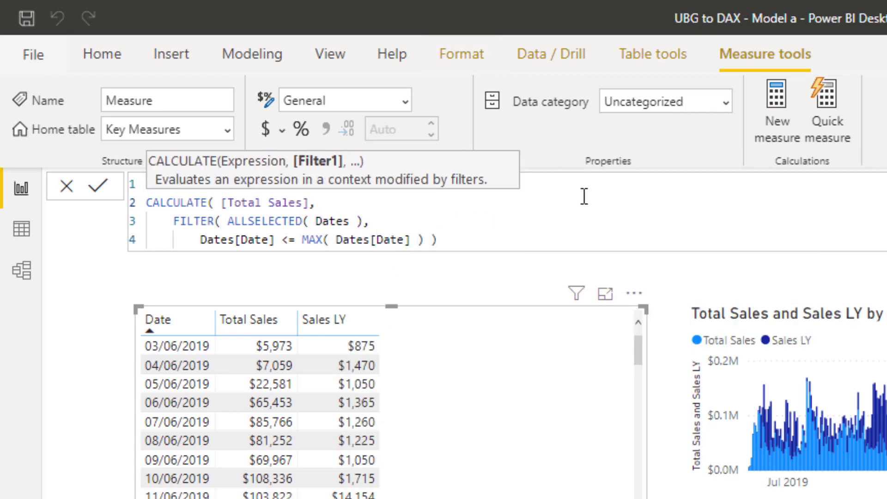
pyautogui.click(573, 181)
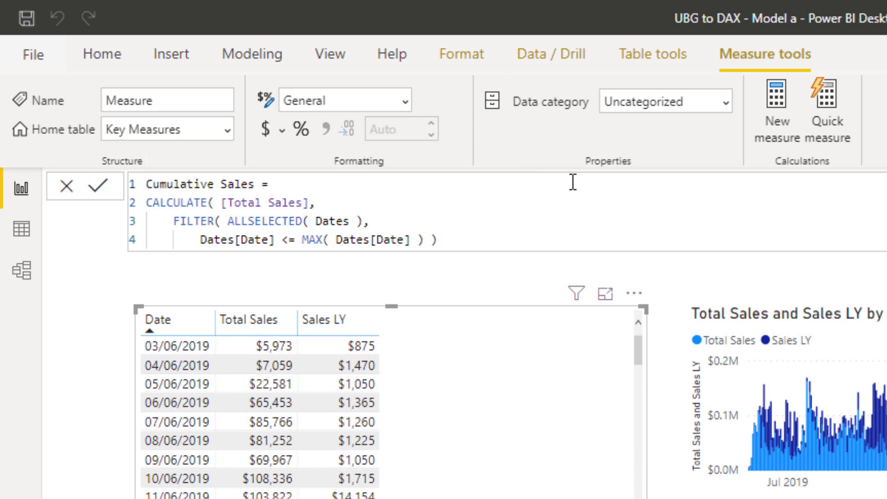
pyautogui.click(547, 244)
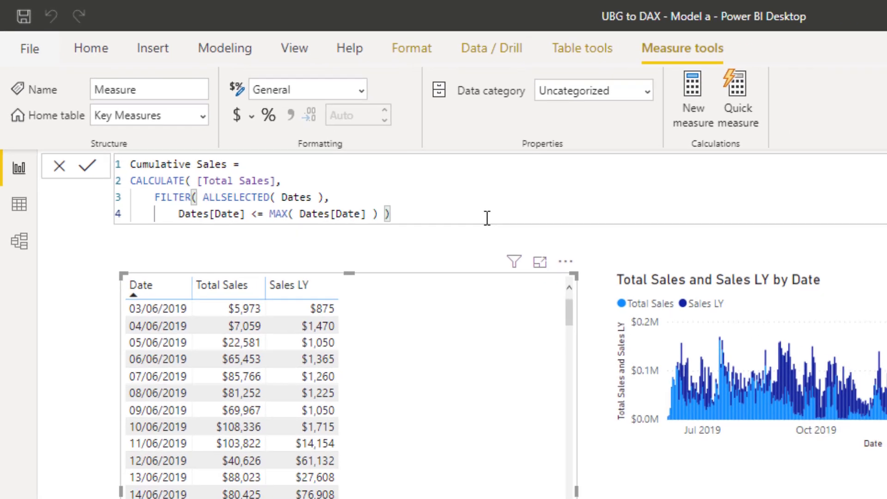
# Commit Cumulative Sales, add it as a table column, and format it as Currency.
pyautogui.press('Return')
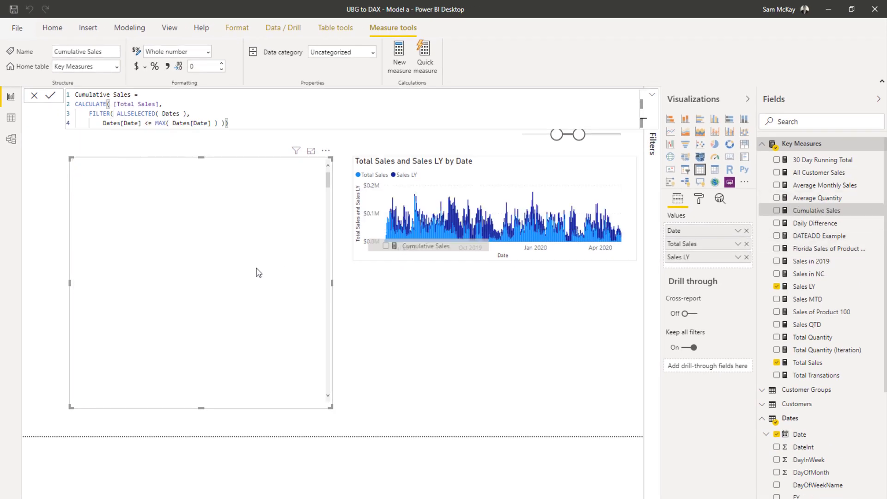
pyautogui.moveTo(258, 272); pyautogui.dragTo(258, 273)
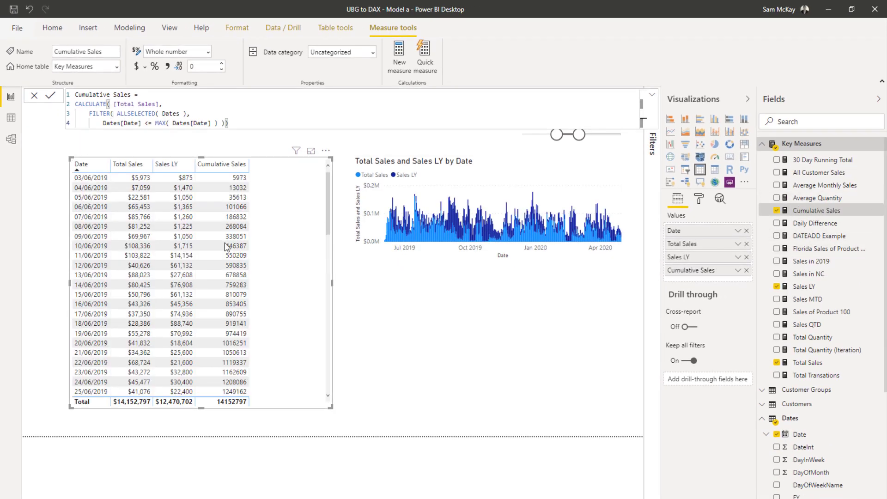
pyautogui.click(808, 199)
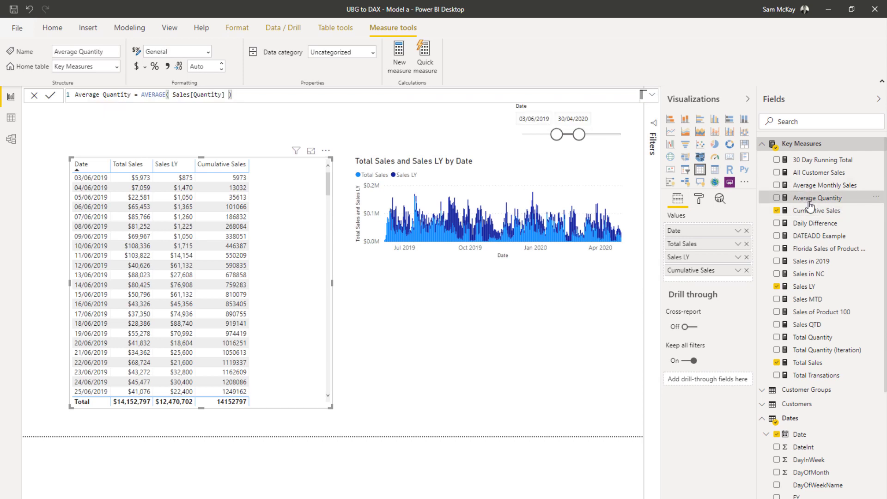
pyautogui.click(809, 212)
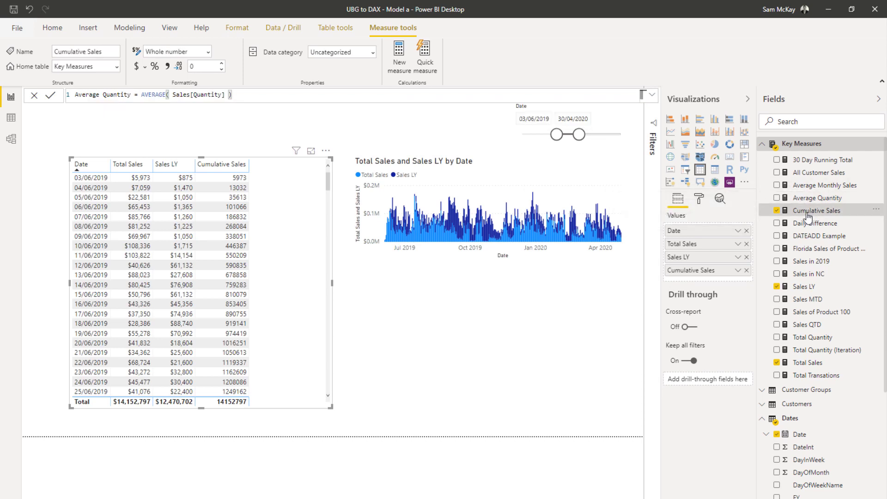
pyautogui.click(208, 52)
pyautogui.click(166, 107)
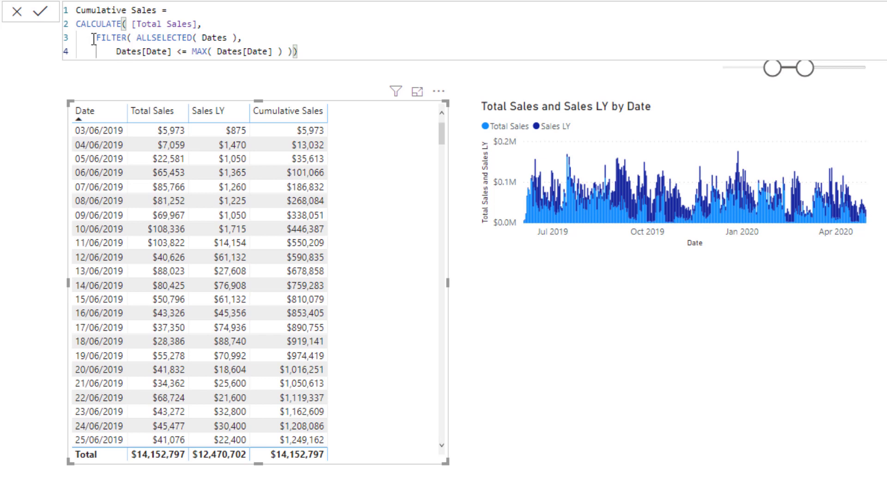
pyautogui.moveTo(94, 39); pyautogui.dragTo(298, 52)
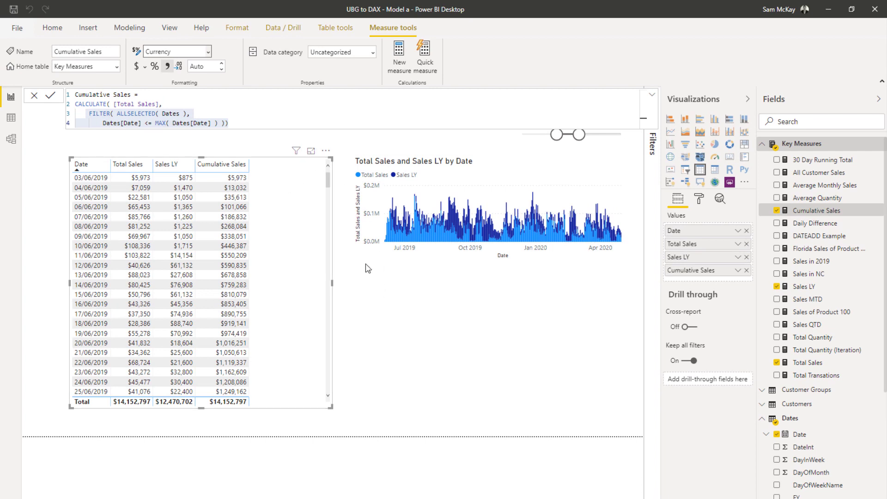
# Duplicate the table, keep only Cumulative Sales, and turn it into an area chart.
pyautogui.click(301, 186)
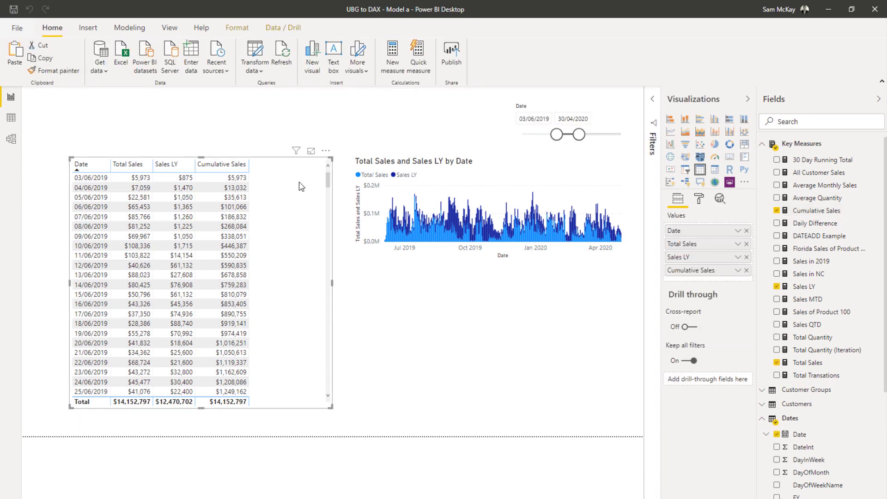
pyautogui.hotkey('ctrl', 'c')
pyautogui.hotkey('ctrl', 'v')
pyautogui.moveTo(287, 184); pyautogui.dragTo(586, 193)
pyautogui.click(746, 257)
pyautogui.click(746, 243)
pyautogui.click(686, 132)
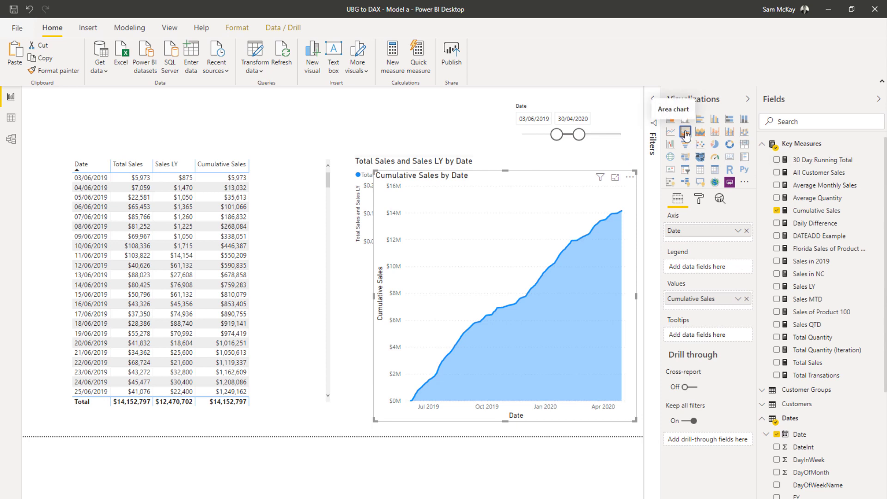
# Place the Cumulative Sales area chart below the Total Sales and Sales LY chart and resize both.
pyautogui.moveTo(374, 171); pyautogui.dragTo(362, 280)
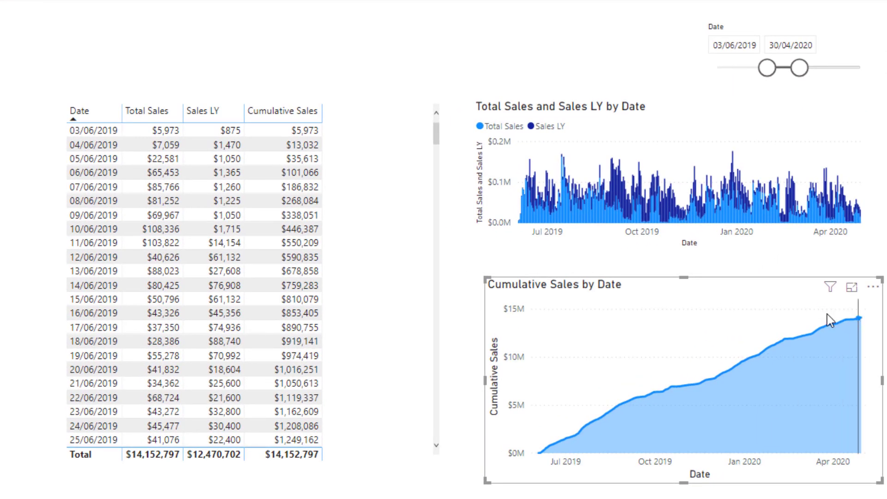
pyautogui.moveTo(759, 292); pyautogui.dragTo(749, 276)
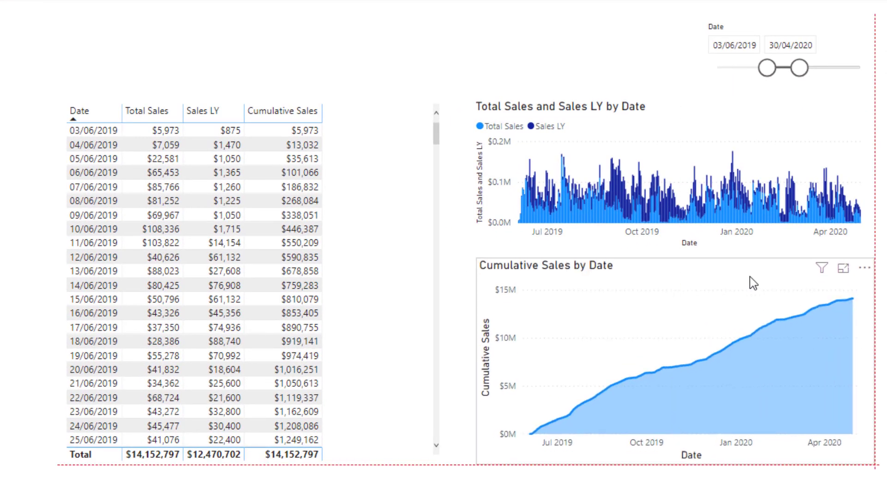
pyautogui.moveTo(675, 258); pyautogui.dragTo(674, 281)
pyautogui.click(675, 245)
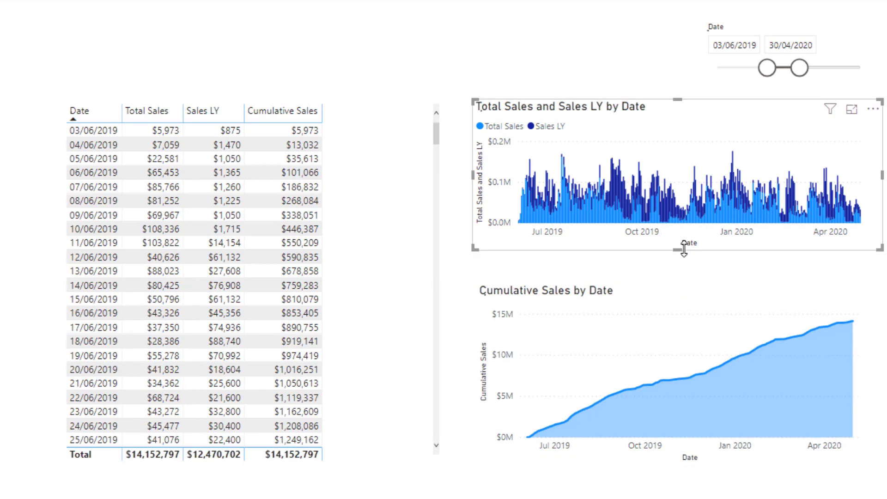
pyautogui.moveTo(684, 251)
pyautogui.mouseDown()
pyautogui.moveTo(687, 262)
pyautogui.moveTo(686, 250)
pyautogui.moveTo(679, 259)
pyautogui.mouseUp()
pyautogui.click(723, 302)
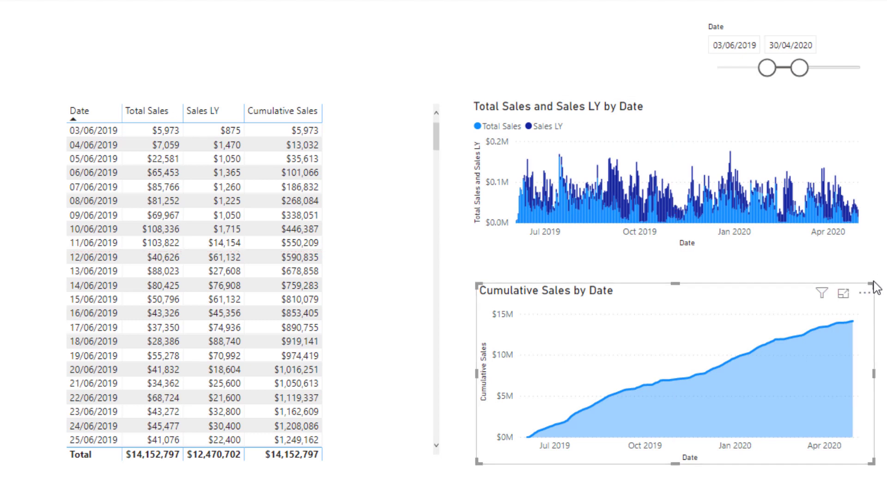
pyautogui.moveTo(880, 285); pyautogui.dragTo(881, 280)
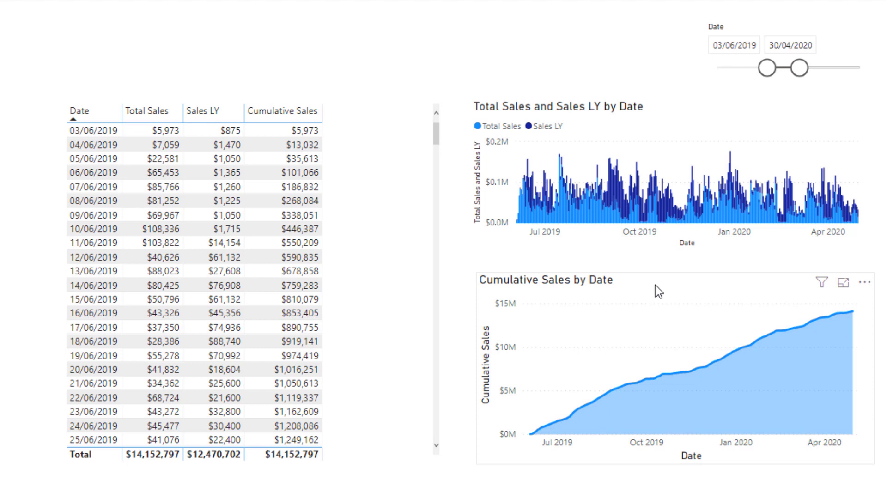
pyautogui.moveTo(675, 273)
pyautogui.mouseDown()
pyautogui.moveTo(677, 263)
pyautogui.moveTo(679, 270)
pyautogui.mouseUp()
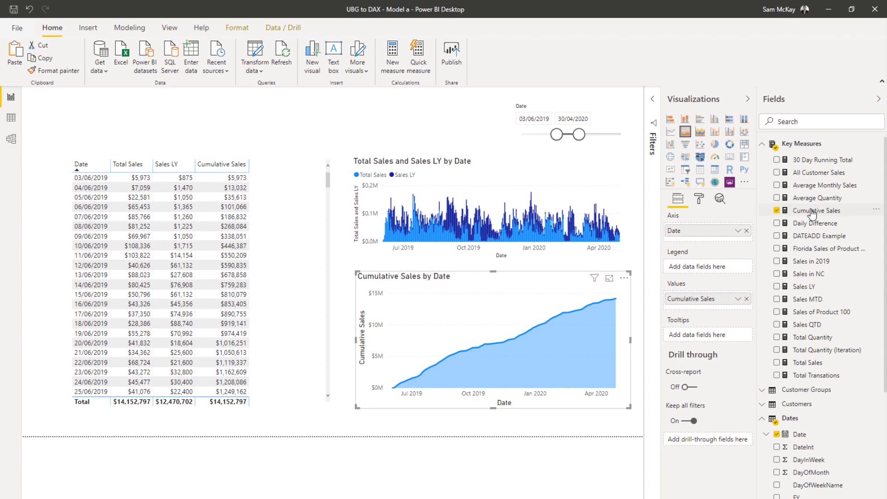
# Copy the Cumulative Sales formula and paste it into a new measure.
pyautogui.click(861, 206)
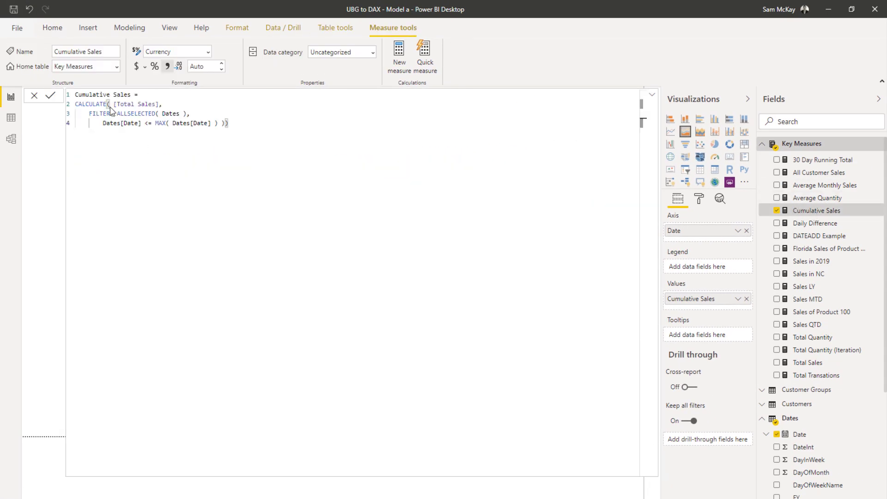
pyautogui.moveTo(235, 119); pyautogui.dragTo(57, 96)
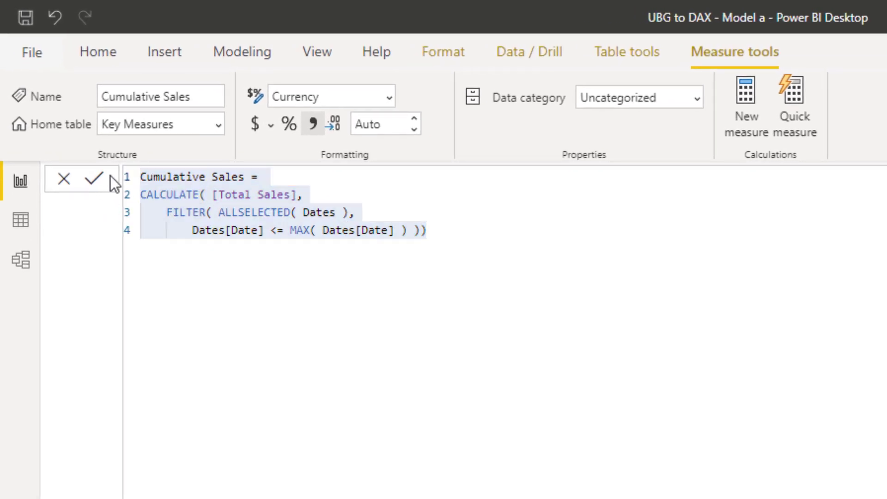
pyautogui.click(485, 230)
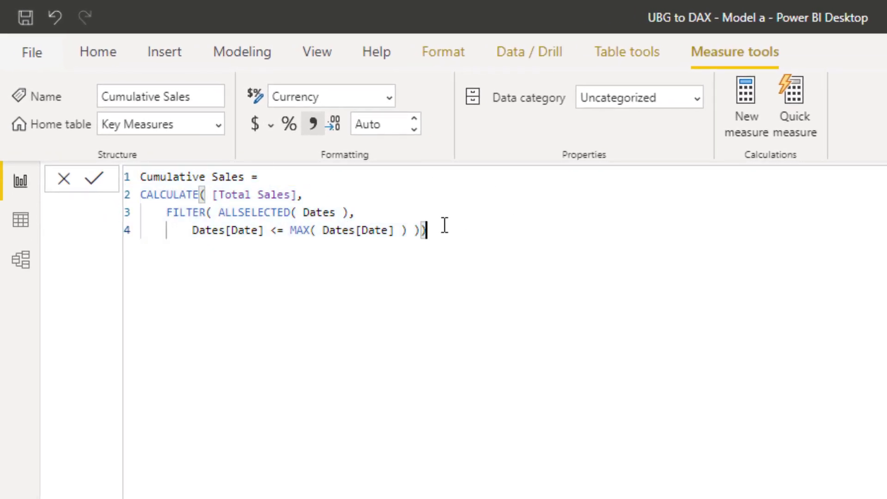
pyautogui.moveTo(446, 228); pyautogui.dragTo(123, 187)
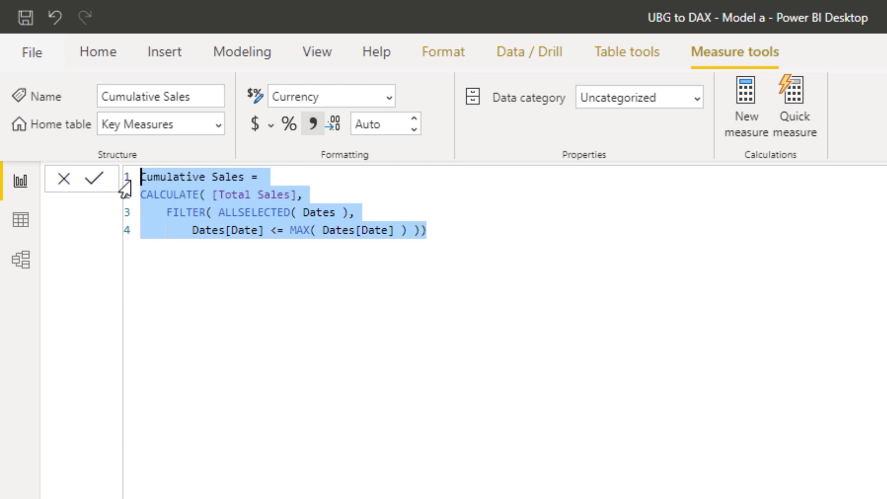
pyautogui.click(750, 103)
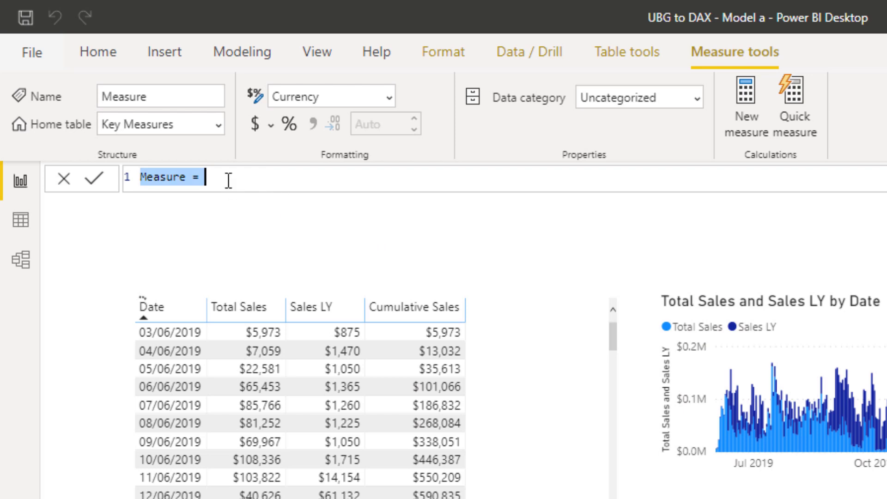
pyautogui.hotkey('ctrl', 'v')
# Rename the measure Cumulative Sales LY, replace [Total Sales] with [Sales LY], and commit it.
pyautogui.click(246, 177)
pyautogui.write('LY')
pyautogui.click(298, 193)
pyautogui.moveTo(298, 194); pyautogui.dragTo(212, 195)
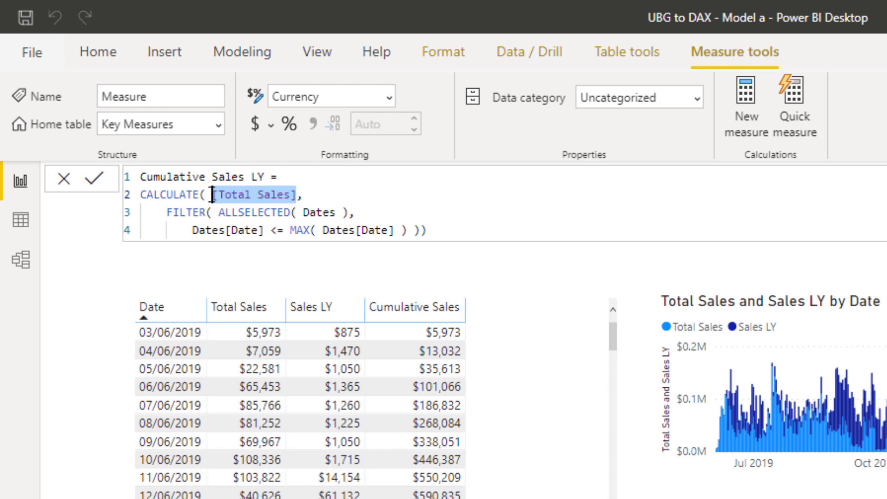
pyautogui.write('LY')
pyautogui.press('Down')
pyautogui.press('Down')
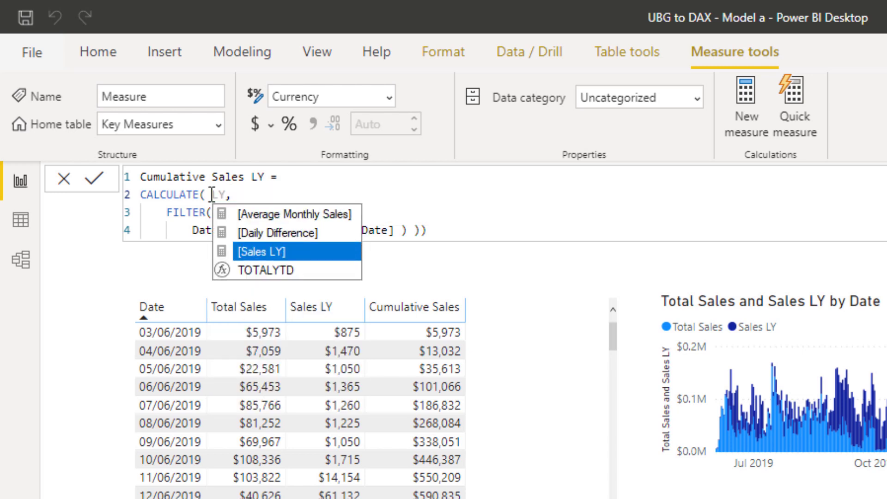
pyautogui.press('Tab')
pyautogui.click(452, 228)
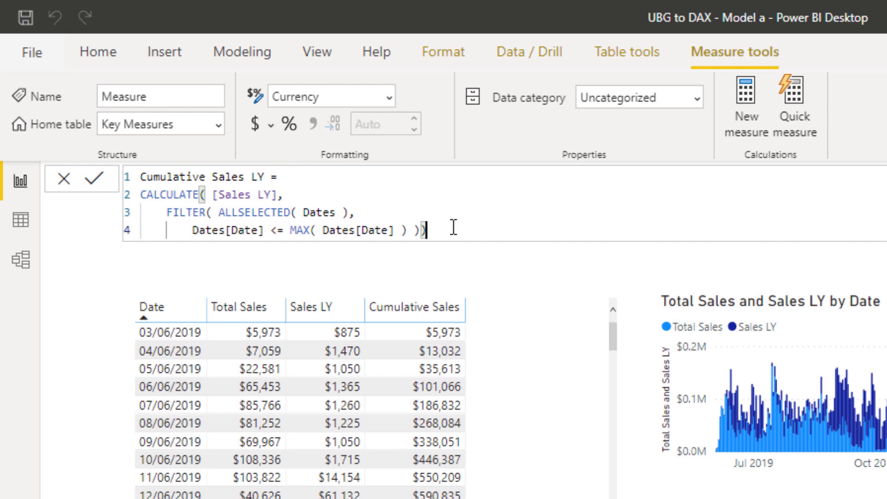
pyautogui.press('Return')
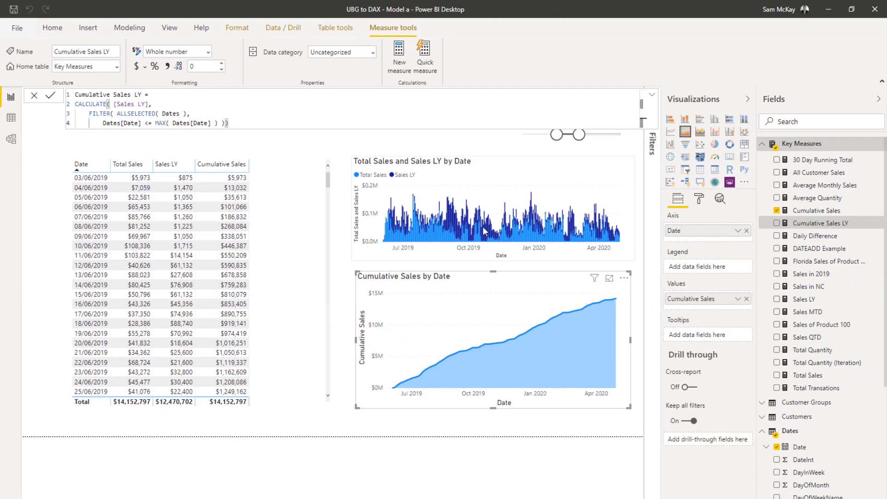
# Add Cumulative Sales LY to the table and set its format to Currency.
pyautogui.moveTo(801, 226); pyautogui.dragTo(274, 257)
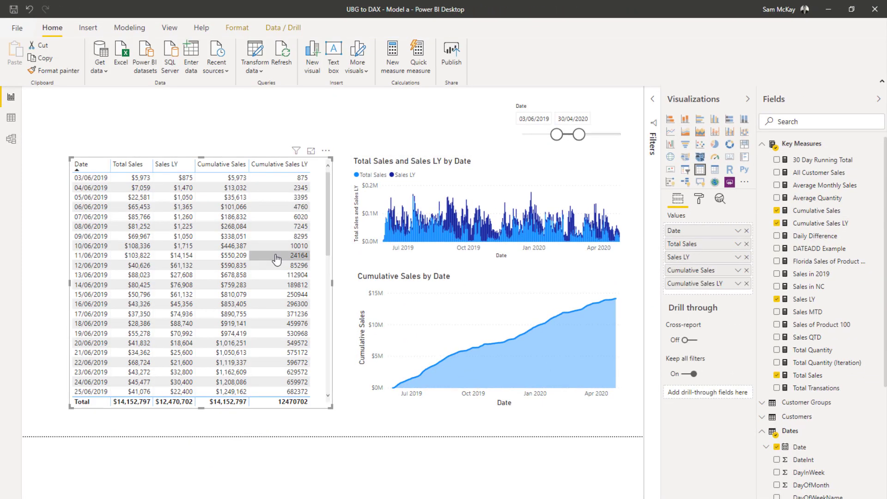
pyautogui.click(816, 223)
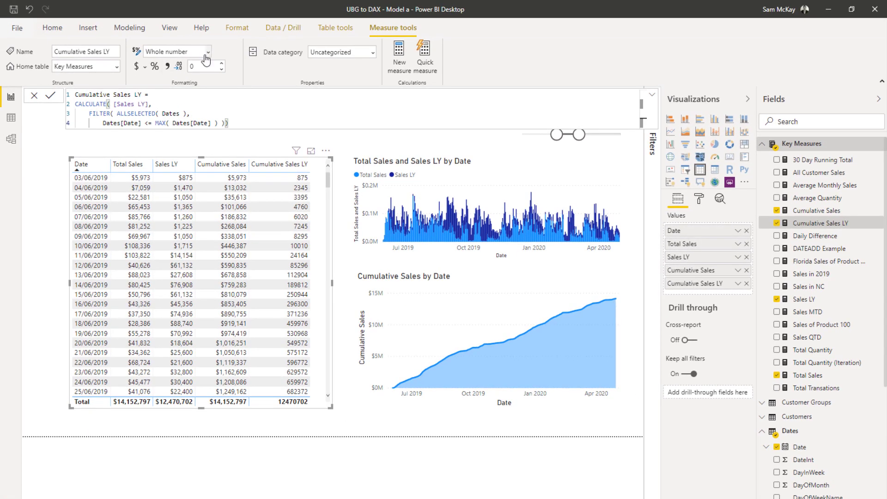
pyautogui.click(207, 52)
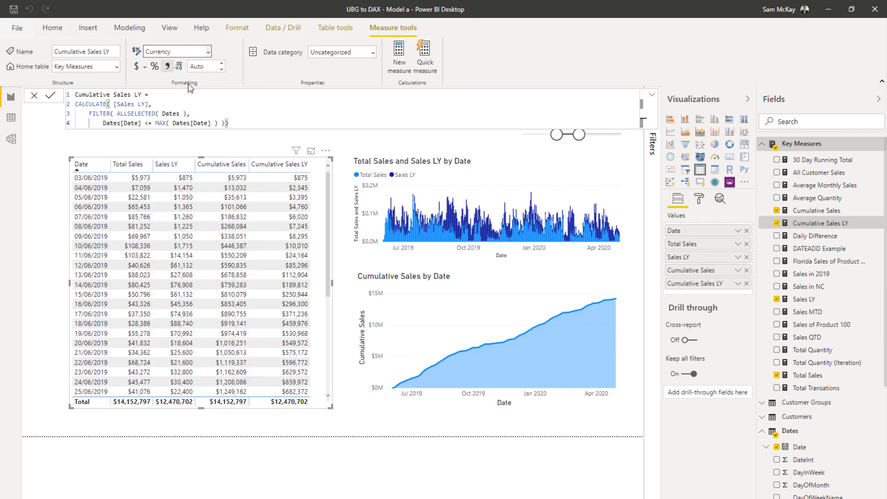
# Add Cumulative Sales LY to the Cumulative Sales area chart's Values.
pyautogui.click(280, 138)
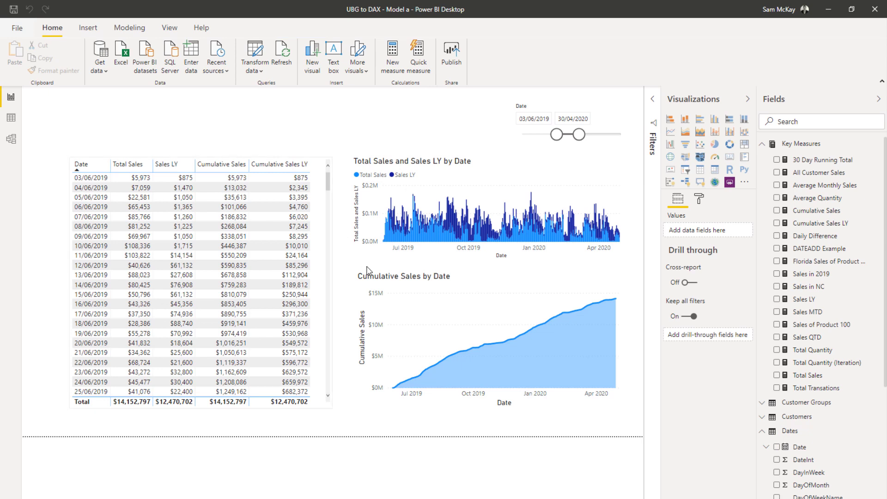
pyautogui.click(496, 279)
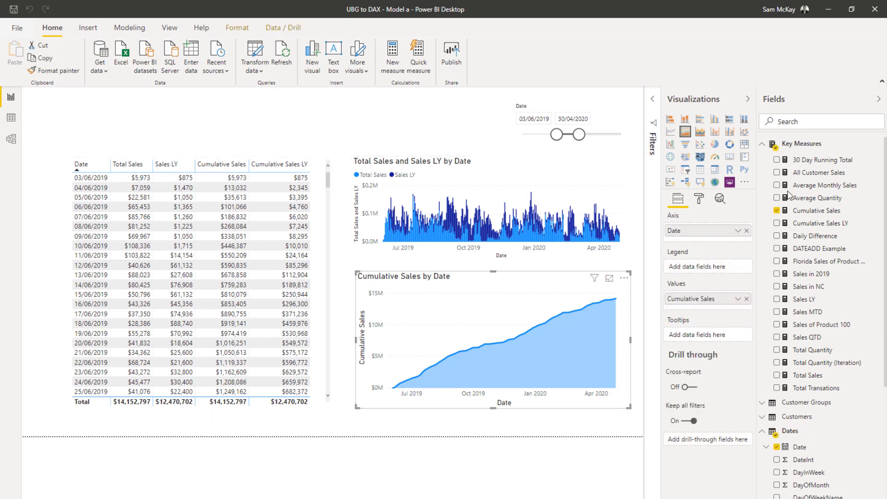
pyautogui.moveTo(754, 267); pyautogui.dragTo(739, 302)
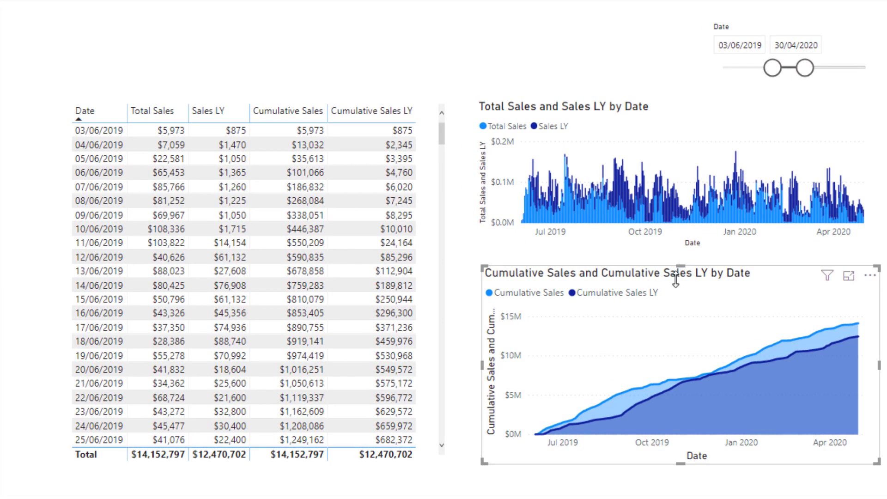
pyautogui.moveTo(564, 424)
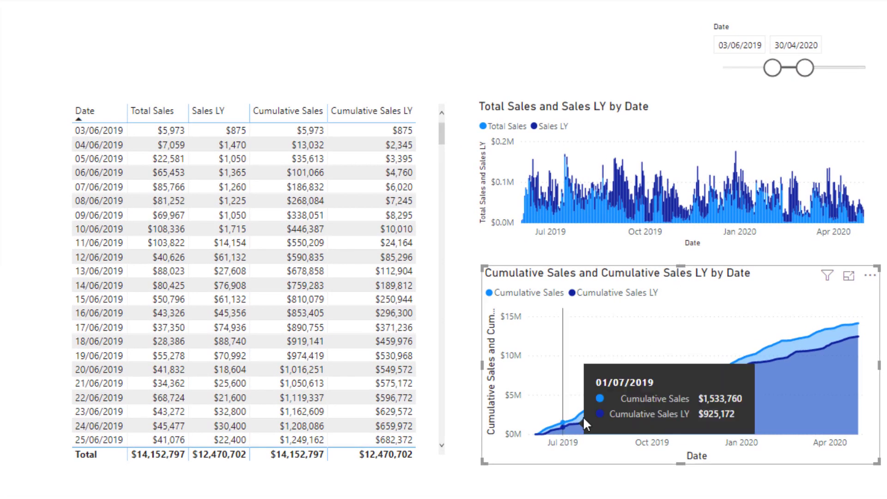
pyautogui.moveTo(745, 361)
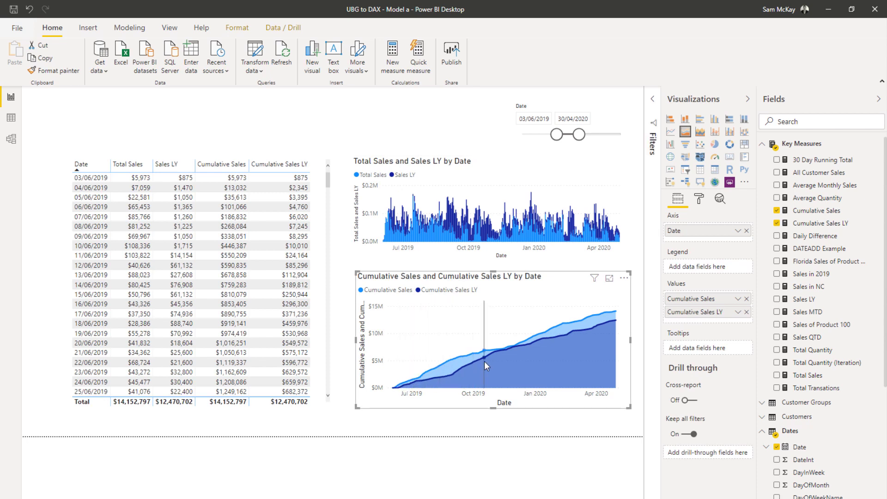
# Shrink the Fields pane width to give the report canvas more space.
pyautogui.moveTo(483, 345)
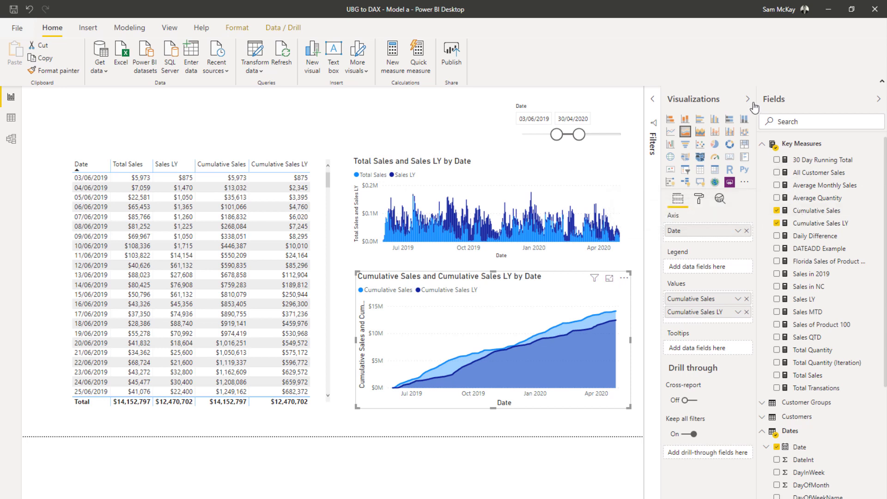
pyautogui.moveTo(757, 104); pyautogui.dragTo(779, 99)
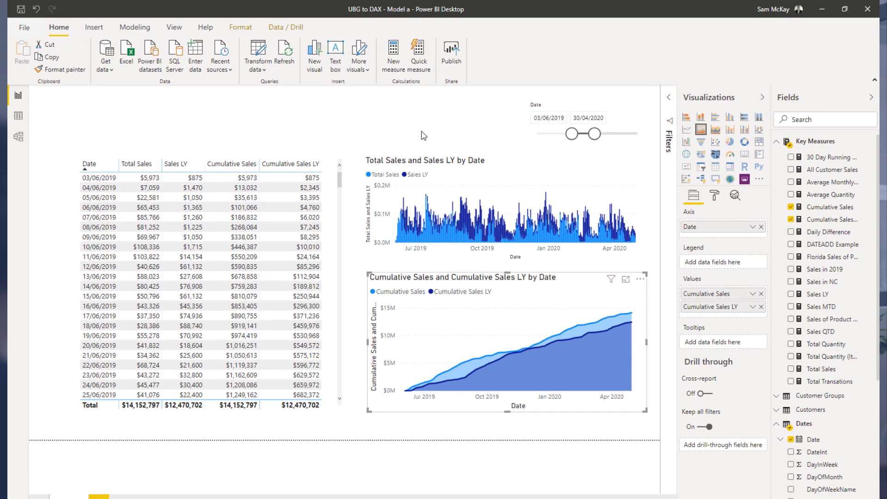